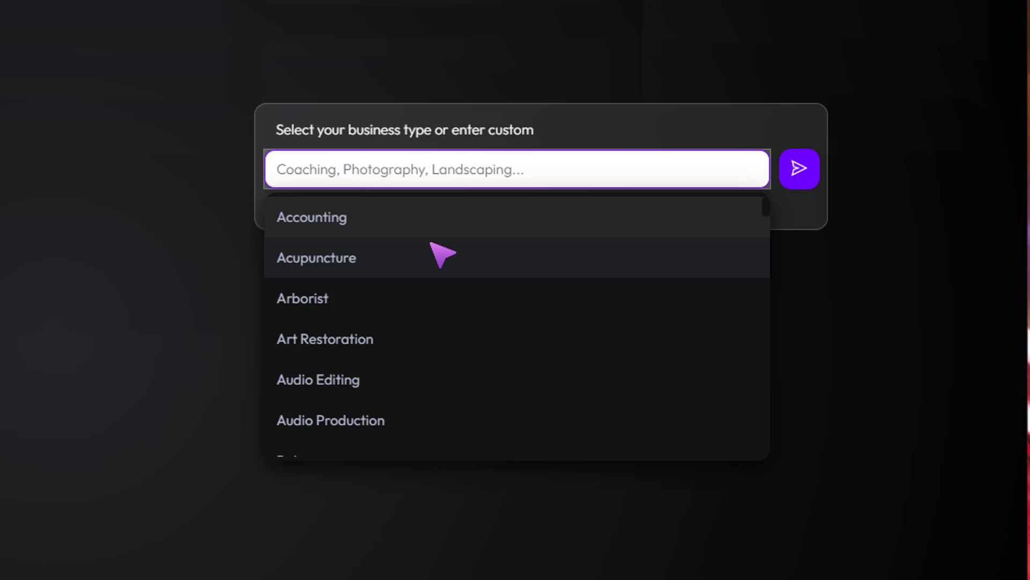
Pick Coffee Shop from the chatbot's business-type suggestion list.
{"action": "scroll", "coordinate": [356, 239], "scroll_direction": "down", "scroll_amount": 2}
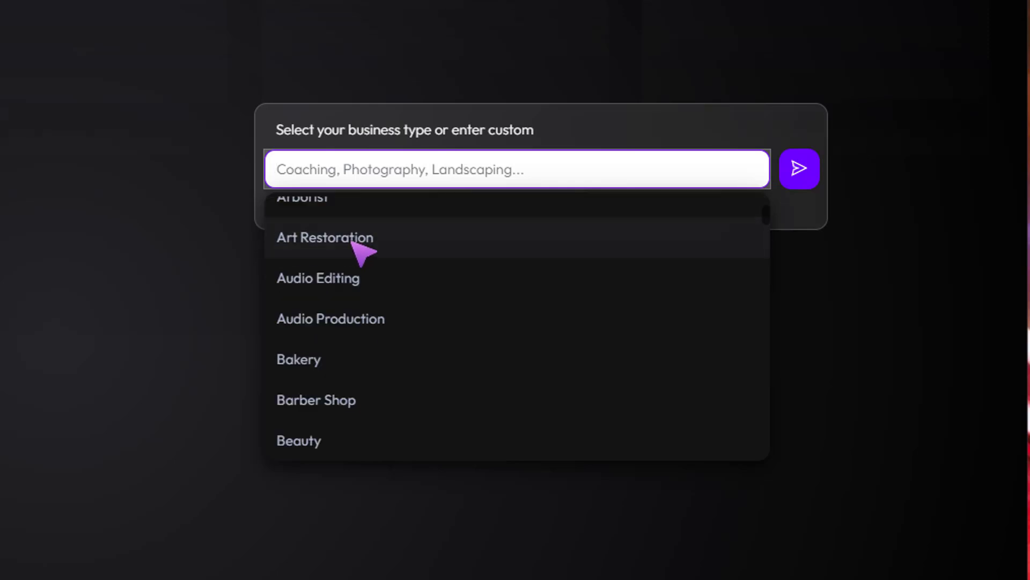
{"action": "scroll", "coordinate": [357, 289], "scroll_direction": "down", "scroll_amount": 2}
{"action": "scroll", "coordinate": [356, 355], "scroll_direction": "down", "scroll_amount": 2}
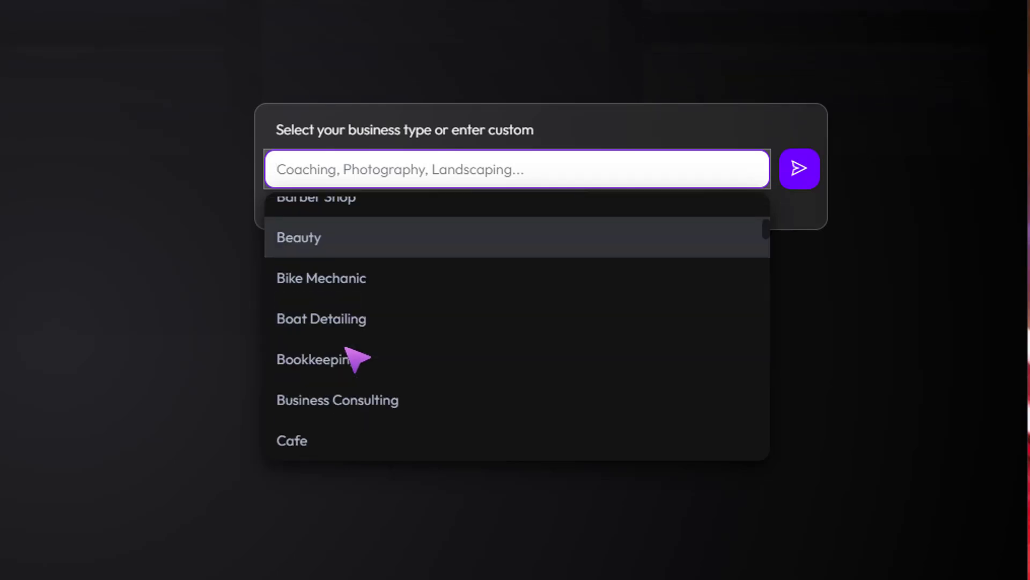
{"action": "scroll", "coordinate": [370, 343], "scroll_direction": "down", "scroll_amount": 2}
{"action": "scroll", "coordinate": [373, 333], "scroll_direction": "down", "scroll_amount": 9}
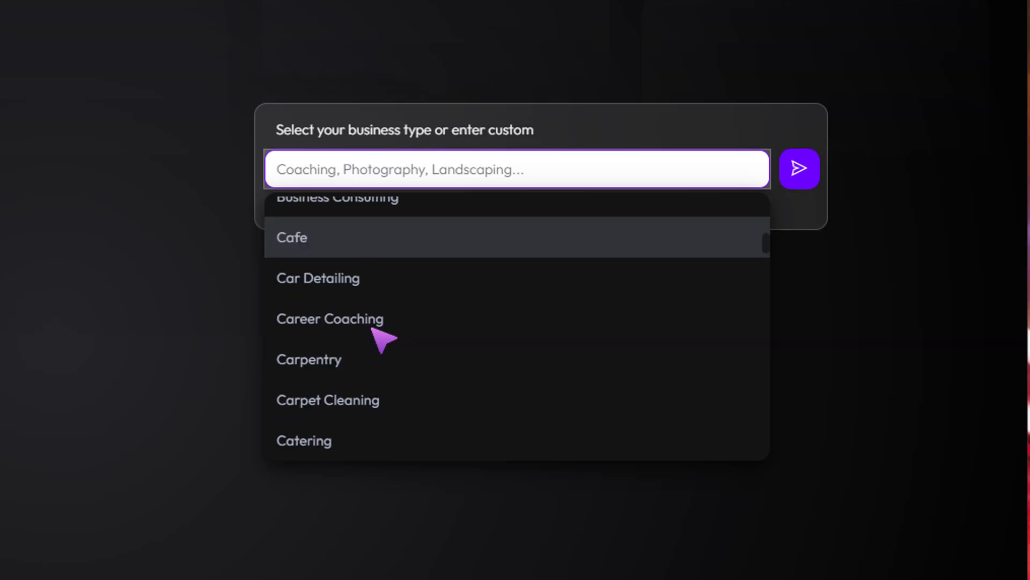
{"action": "scroll", "coordinate": [375, 336], "scroll_direction": "down", "scroll_amount": 15}
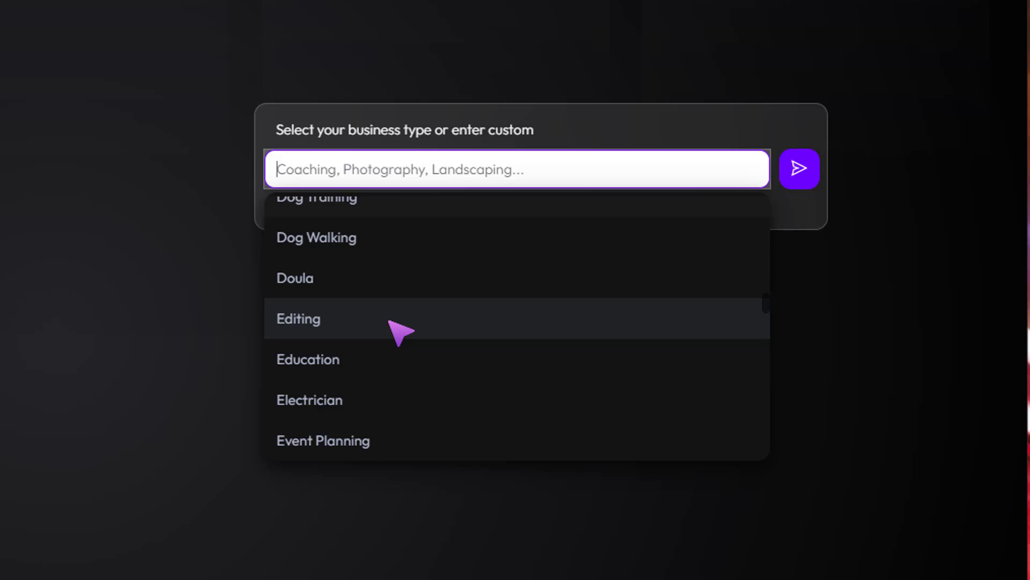
{"action": "scroll", "coordinate": [391, 325], "scroll_direction": "down", "scroll_amount": 5}
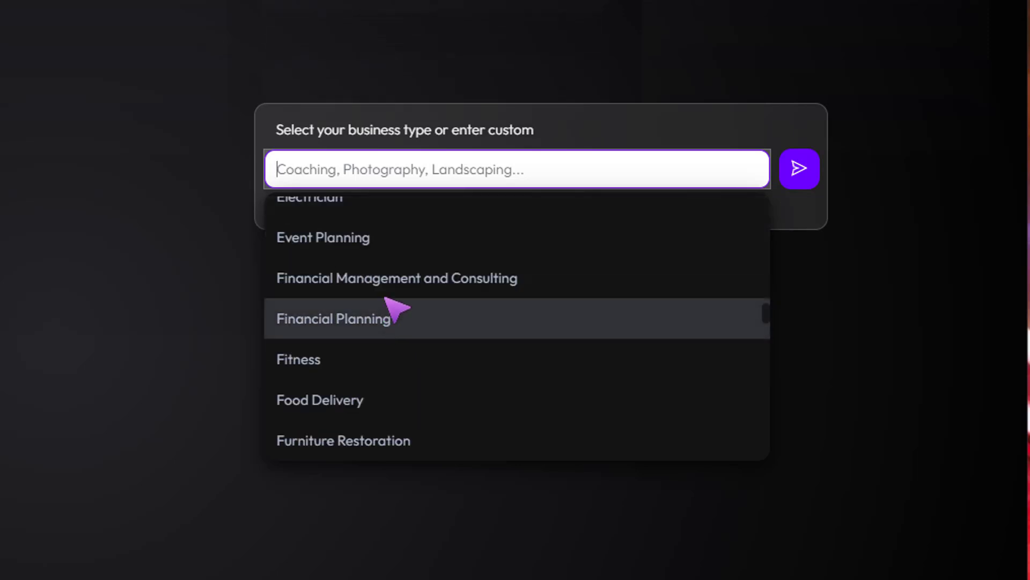
{"action": "left_click", "coordinate": [337, 170]}
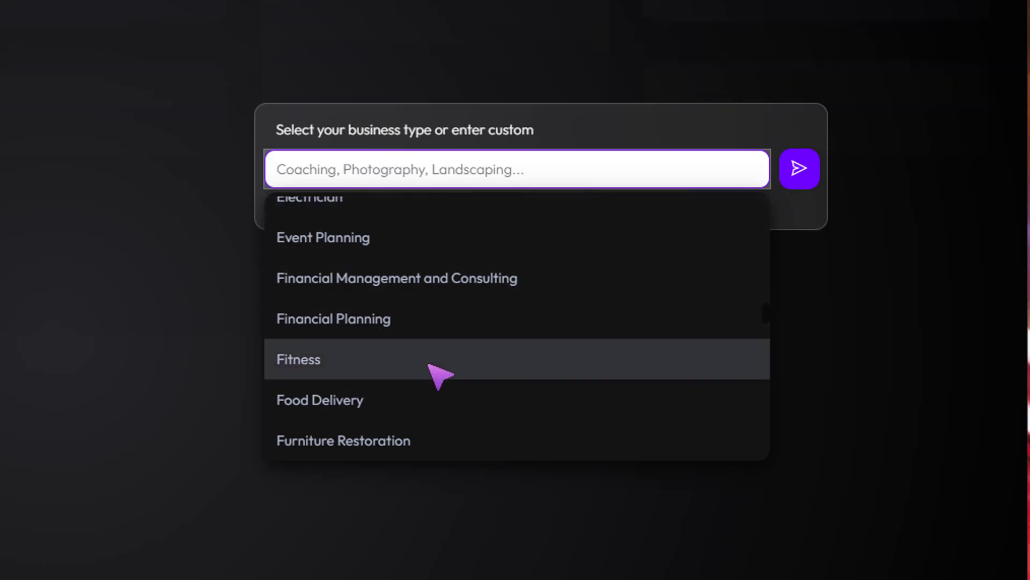
{"action": "scroll", "coordinate": [433, 371], "scroll_direction": "down", "scroll_amount": 2}
{"action": "scroll", "coordinate": [441, 376], "scroll_direction": "down", "scroll_amount": 2}
{"action": "scroll", "coordinate": [437, 373], "scroll_direction": "up", "scroll_amount": 10}
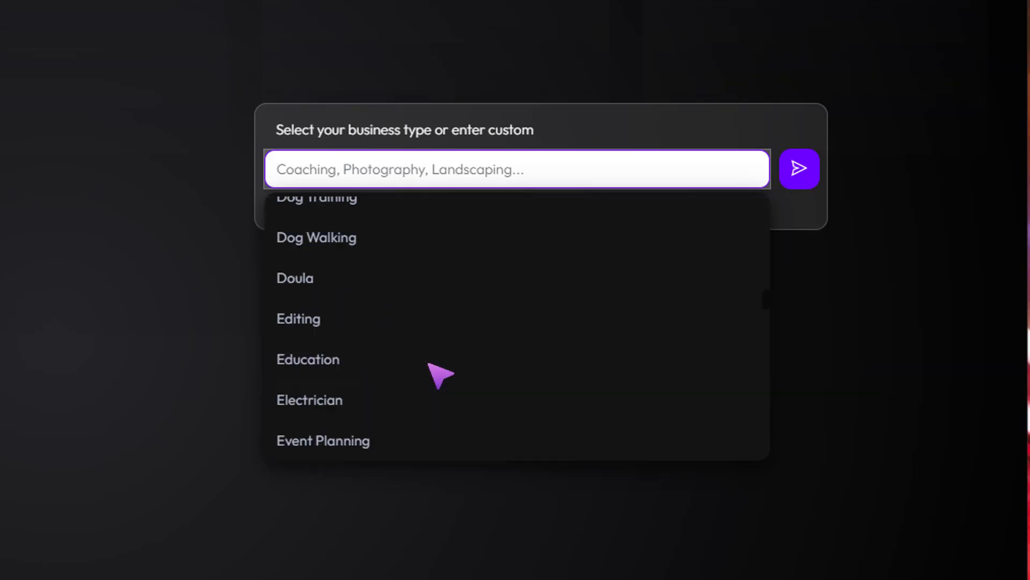
{"action": "scroll", "coordinate": [440, 376], "scroll_direction": "up", "scroll_amount": 5}
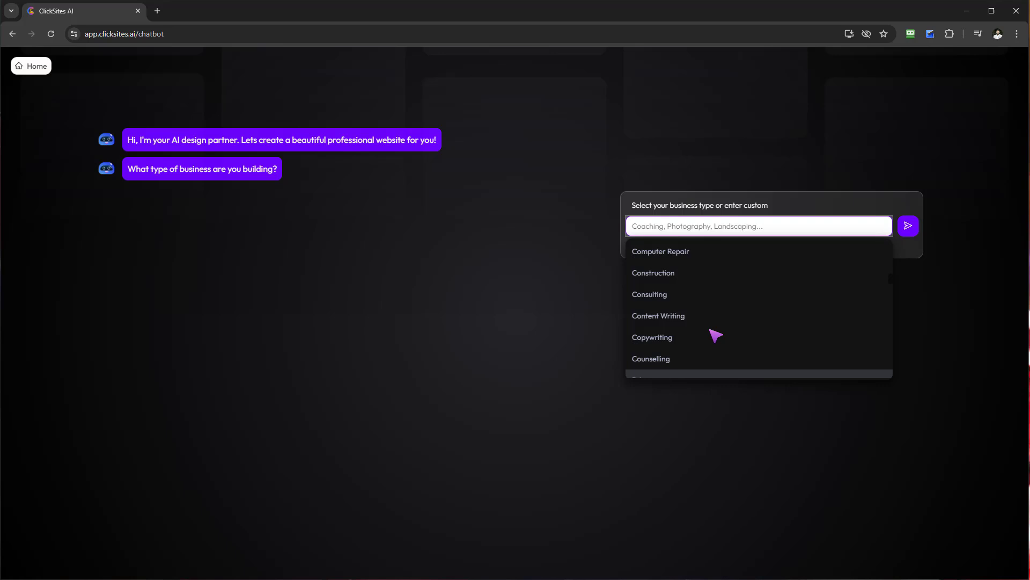
Send Coffee Shop as the business type and 'coffee mania' as the business name.
{"action": "left_click", "coordinate": [679, 285]}
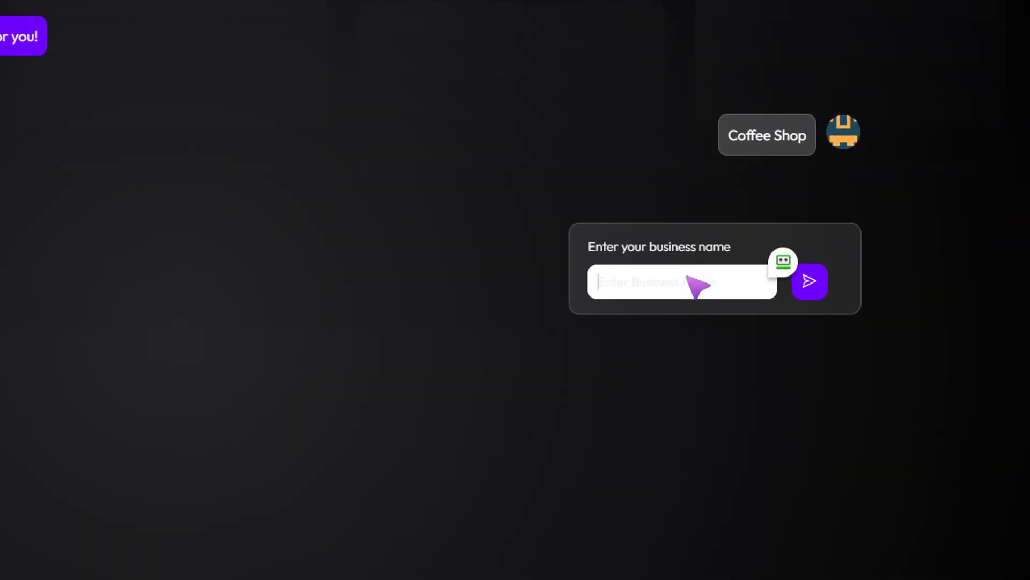
{"action": "type", "text": "V"}
{"action": "key", "text": "BackSpace"}
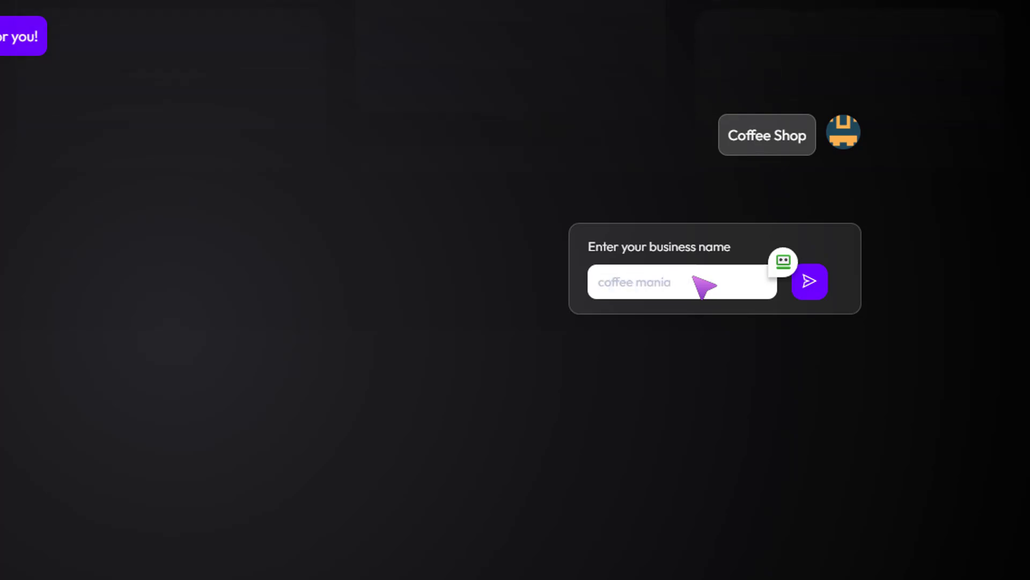
{"action": "type", "text": "coffee mania"}
{"action": "left_click", "coordinate": [805, 283]}
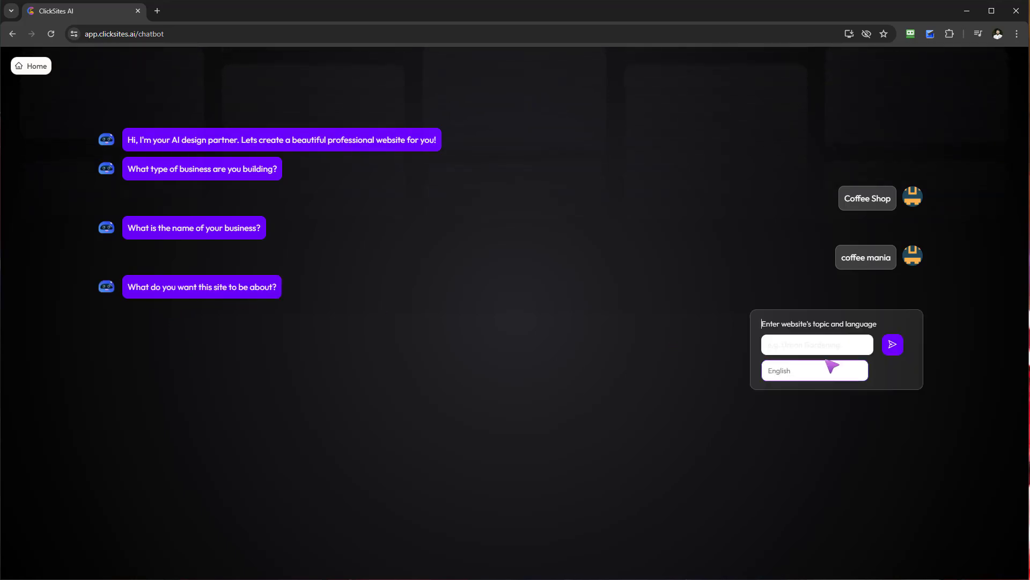
Enter 'coffee products and services' as the site topic, keeping English as the language.
{"action": "left_click", "coordinate": [832, 349]}
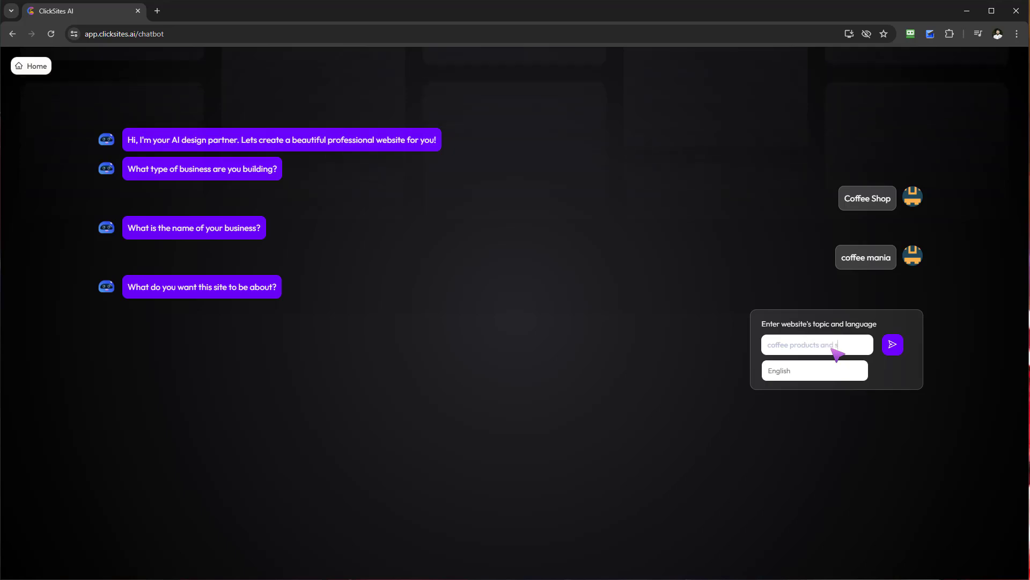
{"action": "type", "text": "coffee products and services"}
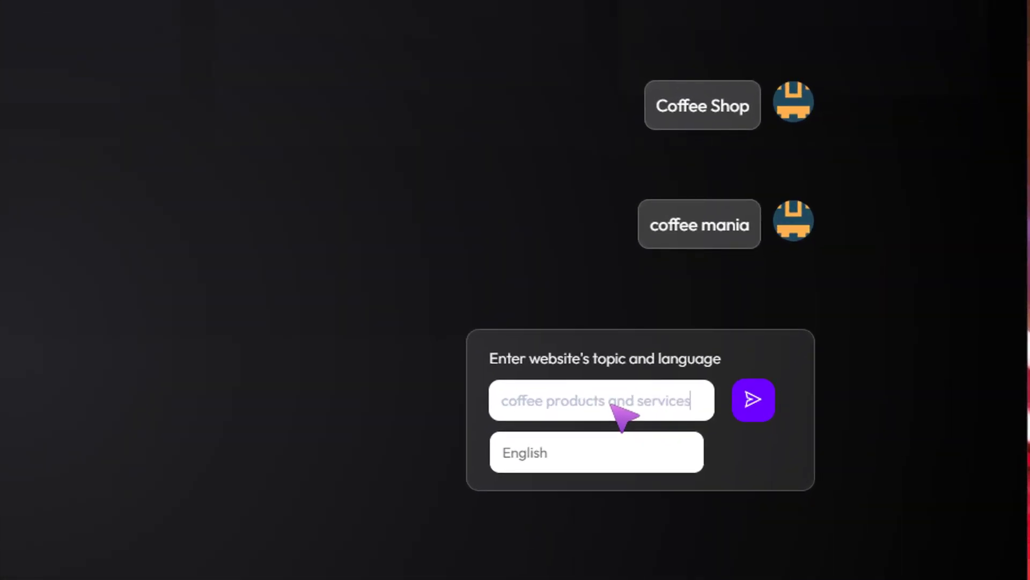
{"action": "left_click", "coordinate": [570, 451]}
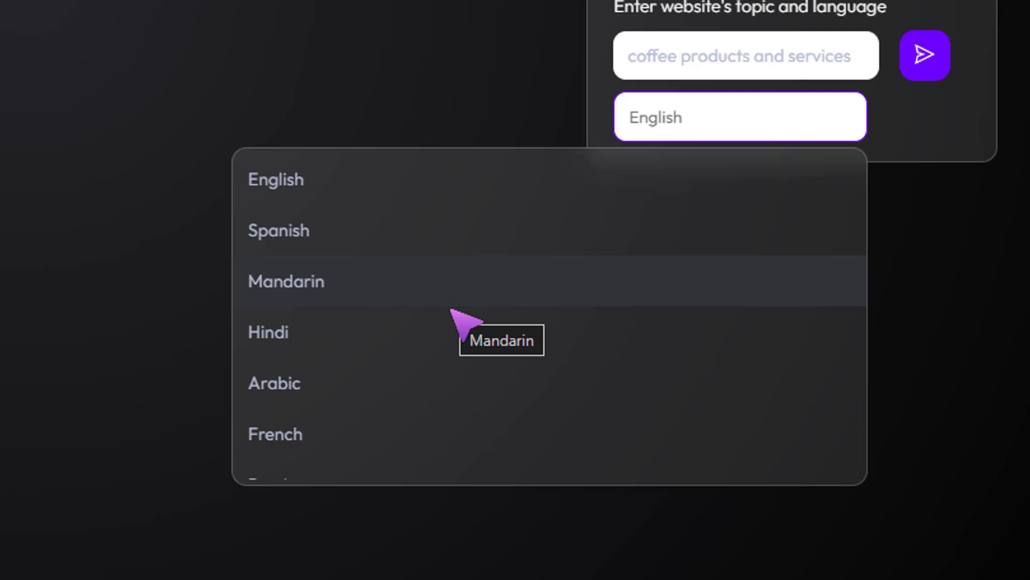
{"action": "scroll", "coordinate": [303, 312], "scroll_direction": "down", "scroll_amount": 5}
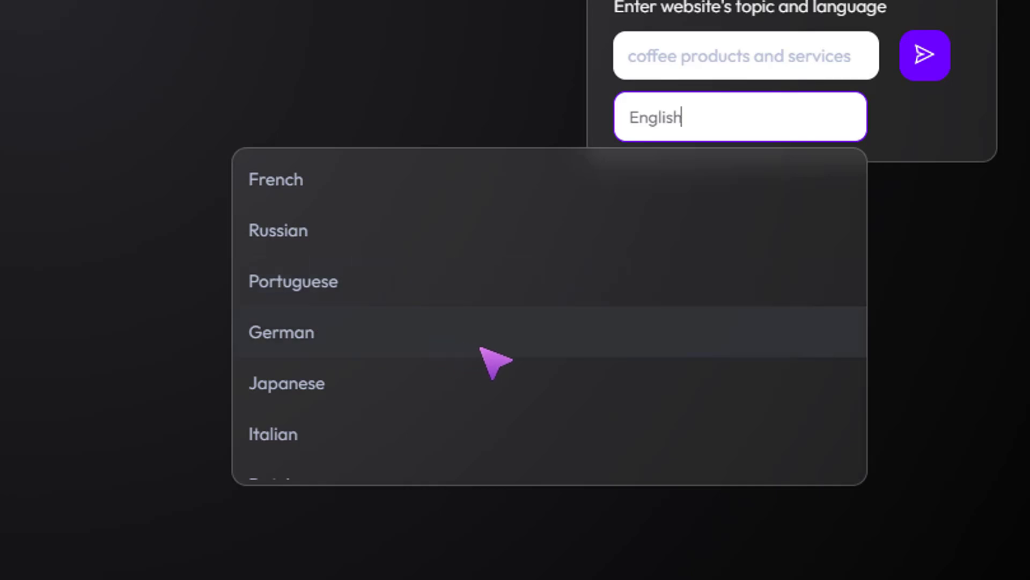
{"action": "scroll", "coordinate": [405, 268], "scroll_direction": "up", "scroll_amount": 5}
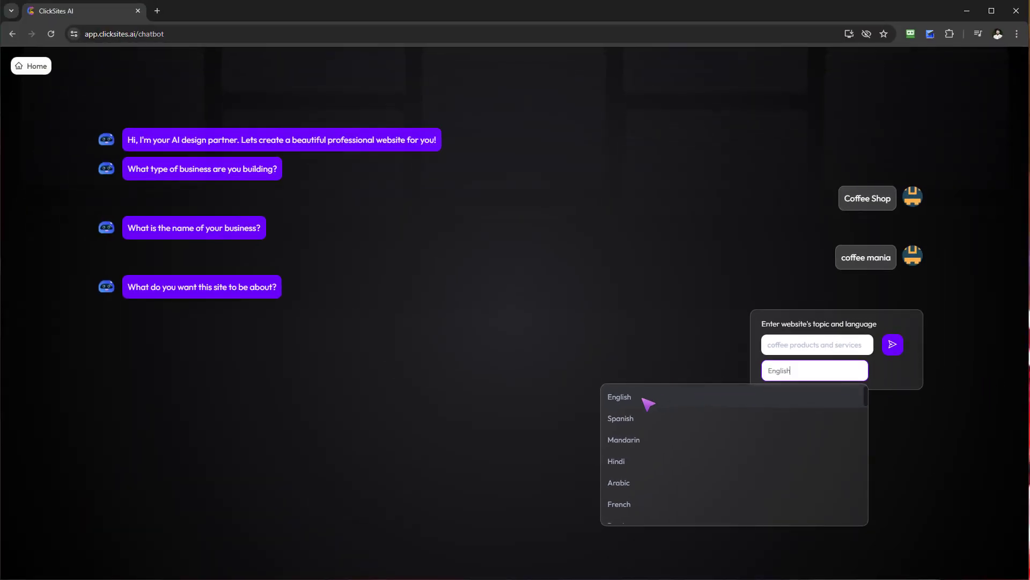
Submit the topic and English language, then add 'create the perfect coffee blend' after Services.
{"action": "left_click", "coordinate": [649, 404]}
{"action": "left_click", "coordinate": [893, 346]}
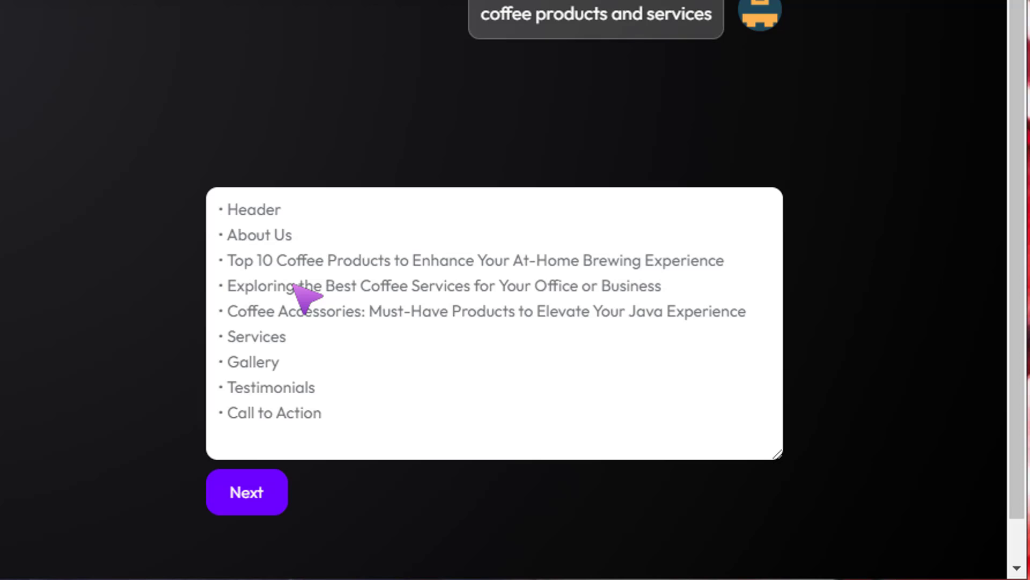
{"action": "left_click", "coordinate": [394, 261]}
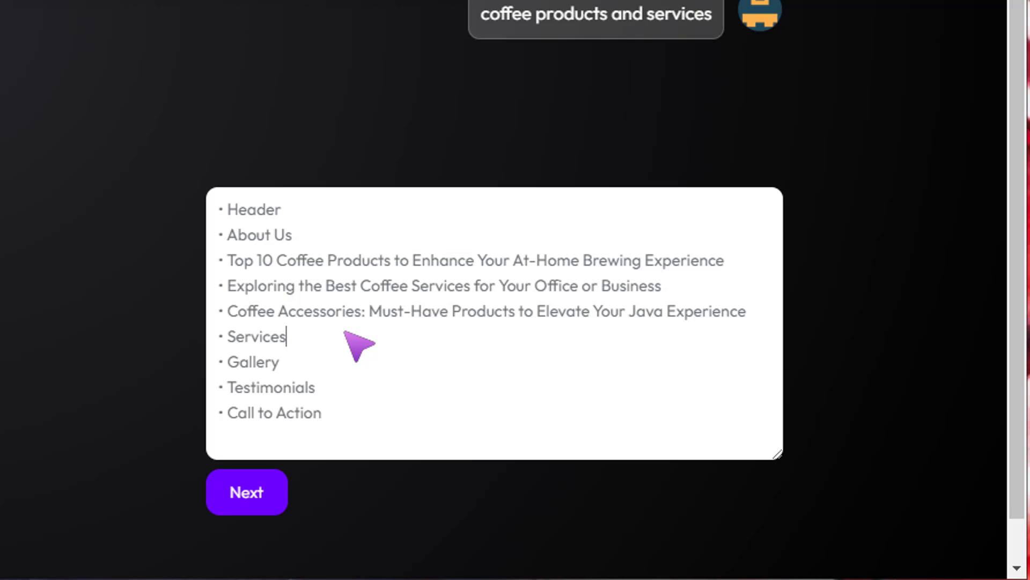
{"action": "key", "text": "Return"}
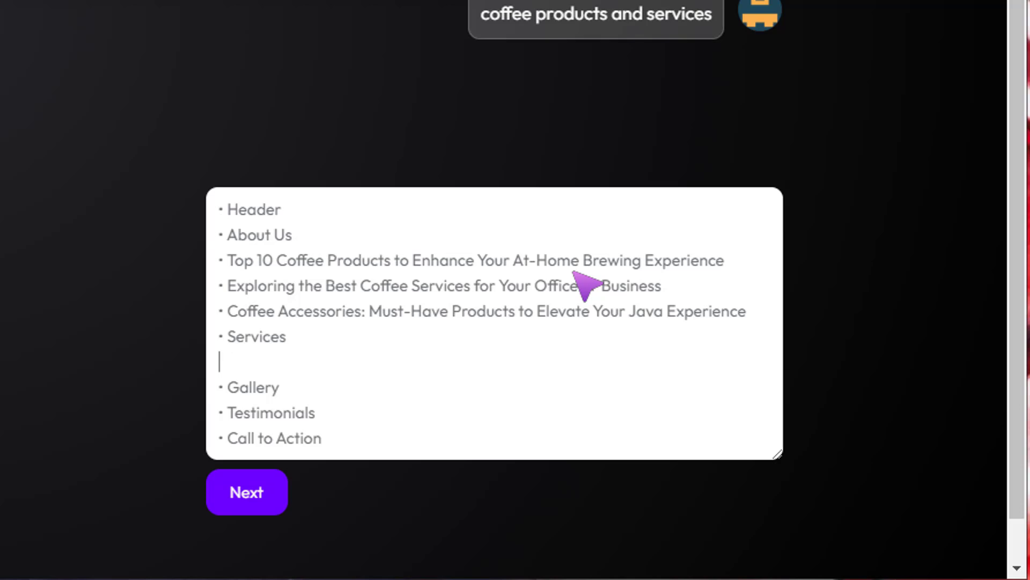
{"action": "type", "text": "create the pre"}
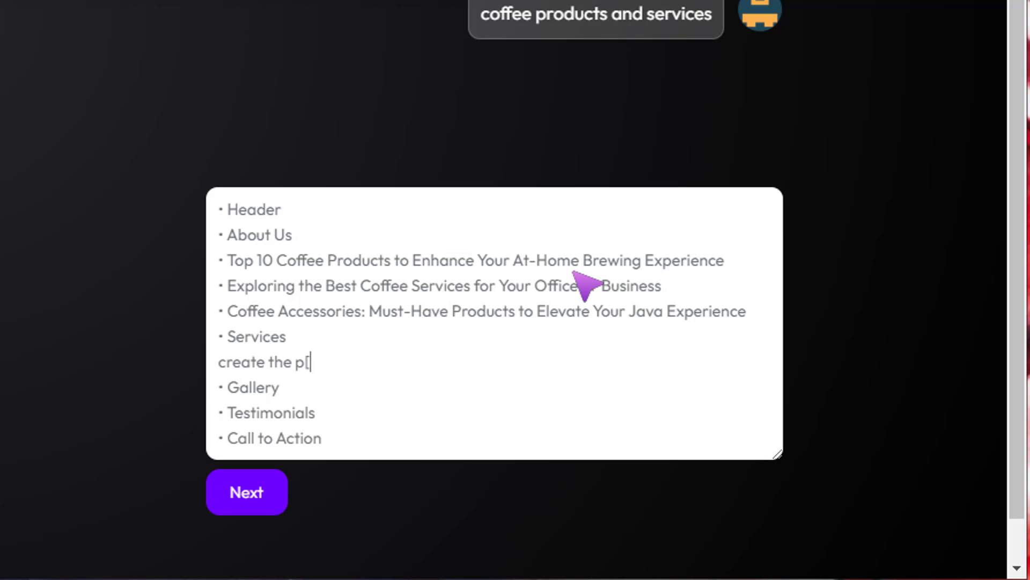
{"action": "key", "text": "BackSpace"}
{"action": "key", "text": "BackSpace"}
{"action": "type", "text": "erfectr"}
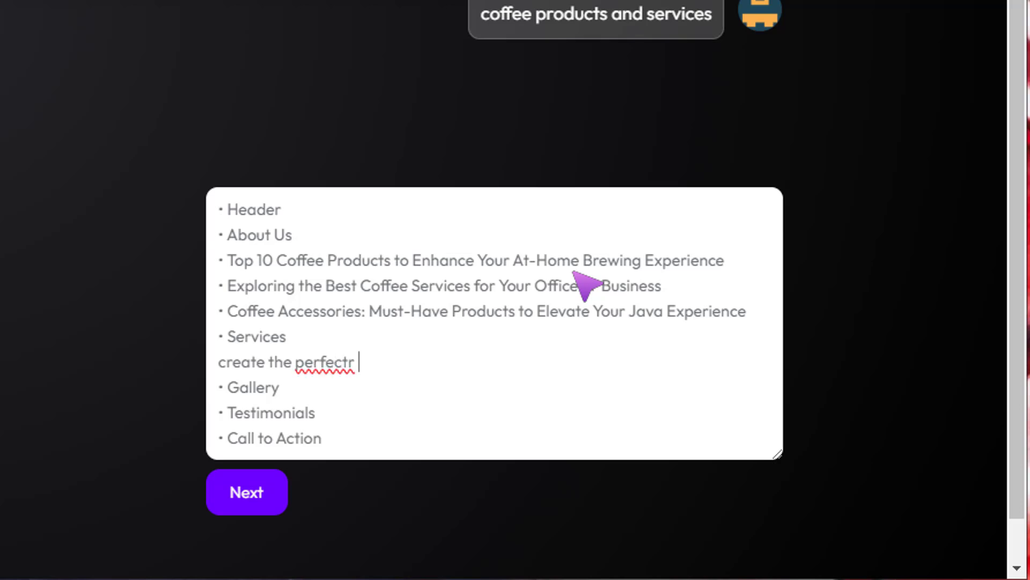
{"action": "key", "text": "BackSpace"}
{"action": "type", "text": "cpffee "}
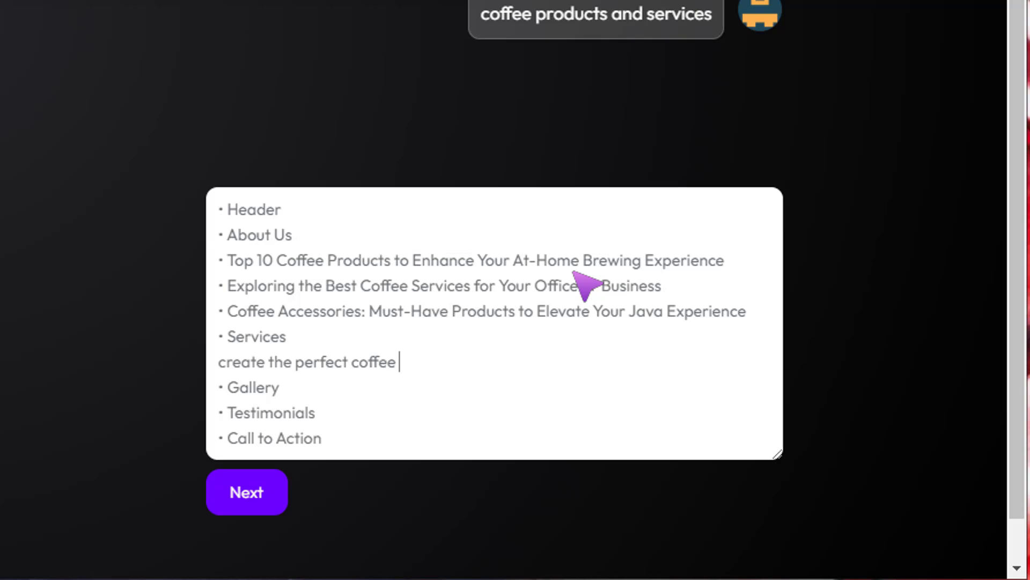
{"action": "type", "text": "blend"}
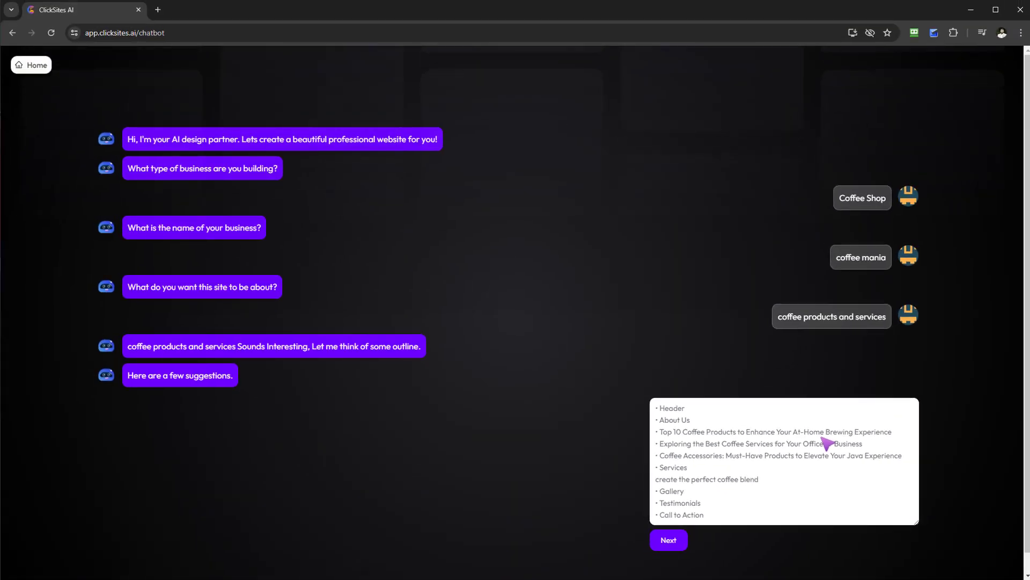
Submit the edited outline and let the coffee mania site build reach 100%.
{"action": "left_click", "coordinate": [669, 541]}
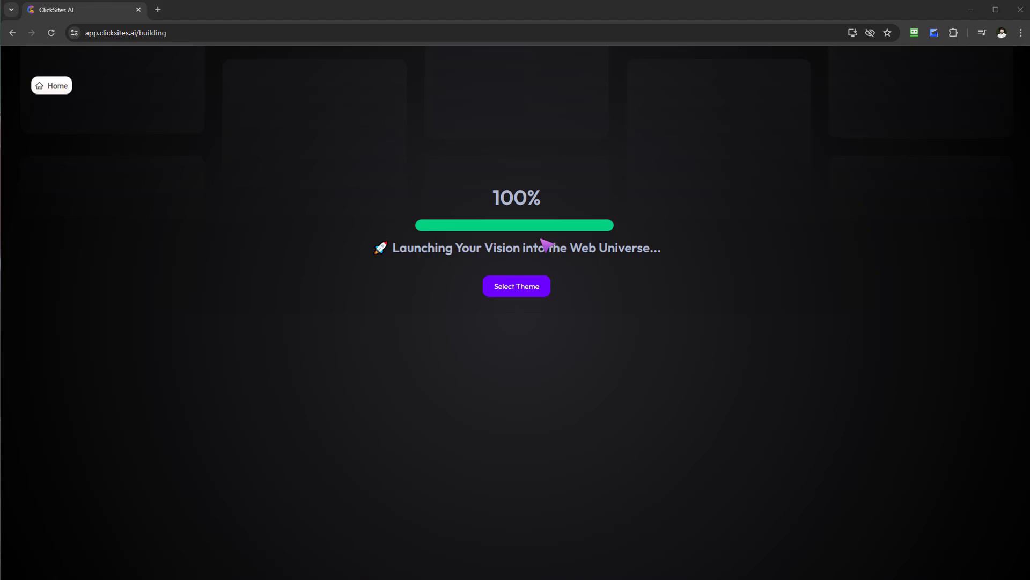
Open the theme gallery and browse the available site themes.
{"action": "left_click", "coordinate": [522, 294]}
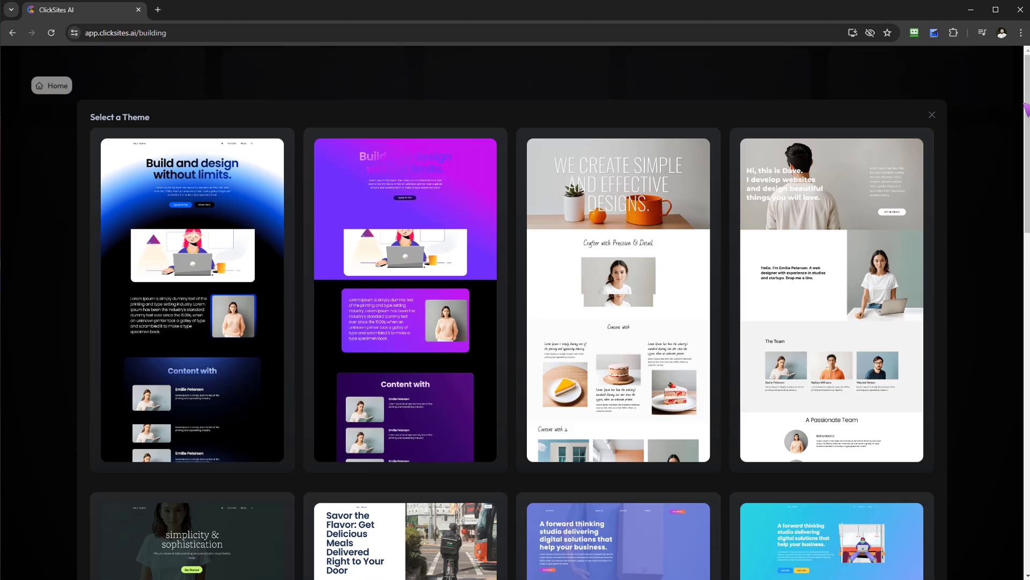
{"action": "key", "text": "Escape"}
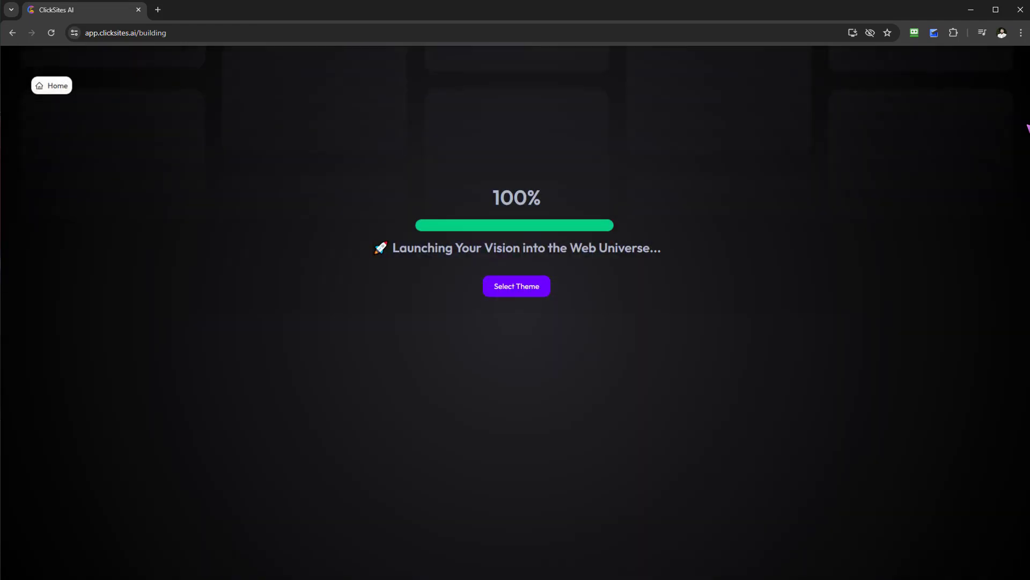
{"action": "left_click", "coordinate": [535, 291]}
{"action": "scroll", "coordinate": [1021, 204], "scroll_direction": "down", "scroll_amount": 3}
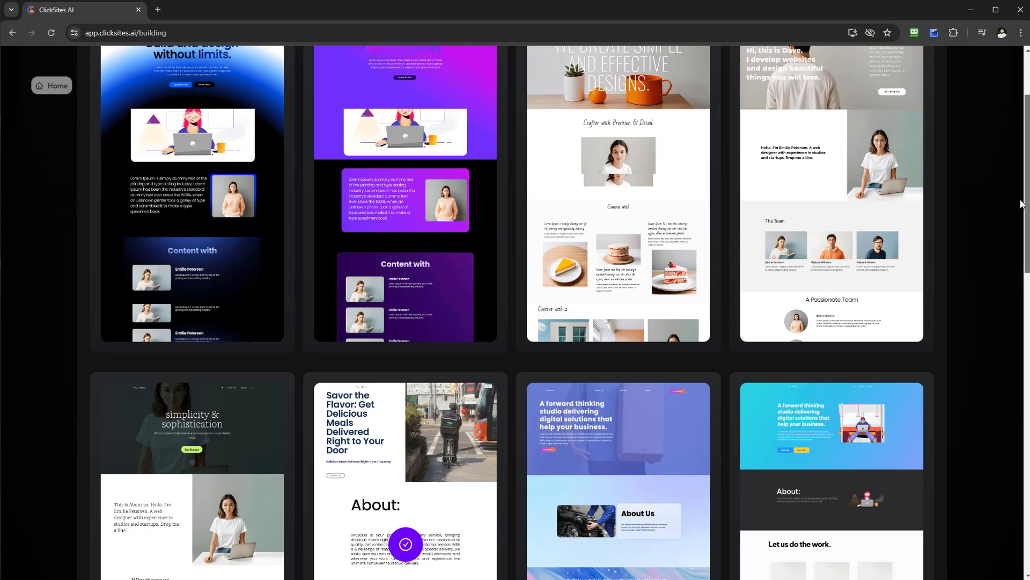
{"action": "left_click_drag", "start_coordinate": [1021, 204], "coordinate": [1018, 297]}
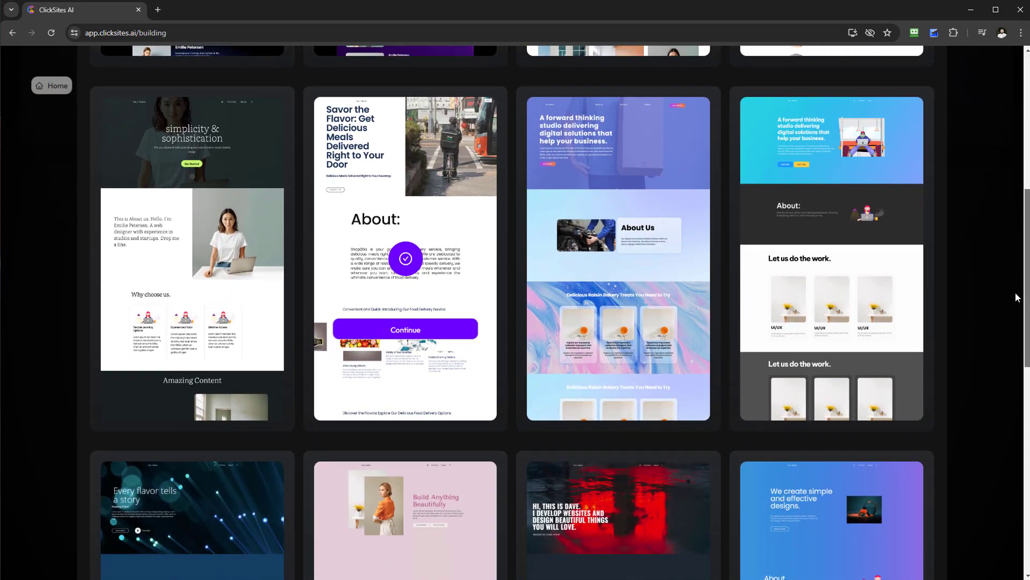
{"action": "scroll", "coordinate": [1015, 297], "scroll_direction": "up", "scroll_amount": 8}
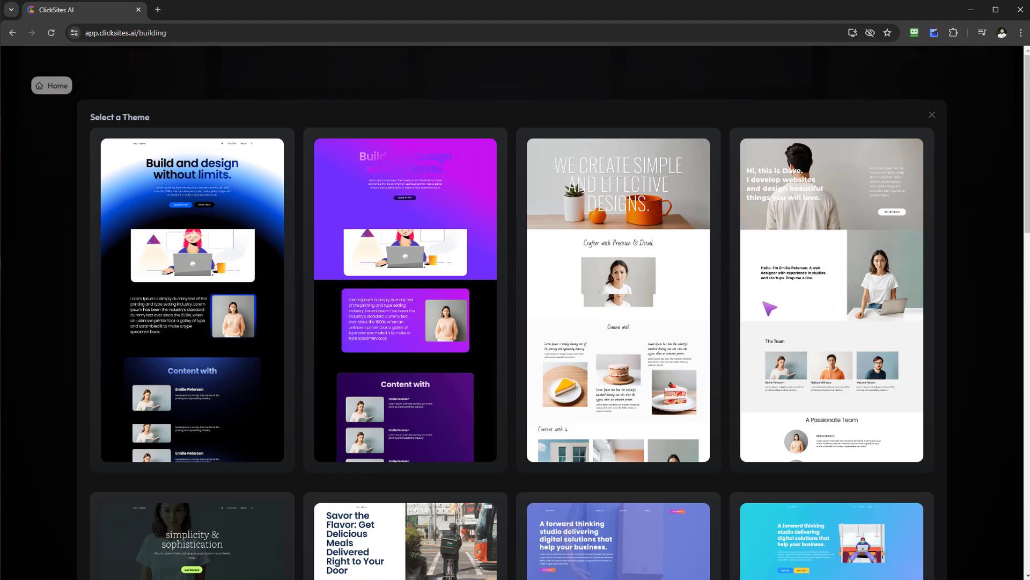
{"action": "scroll", "coordinate": [644, 376], "scroll_direction": "down", "scroll_amount": 5}
Choose the Savor the Flavor theme and continue to build the site with it.
{"action": "left_click", "coordinate": [429, 472]}
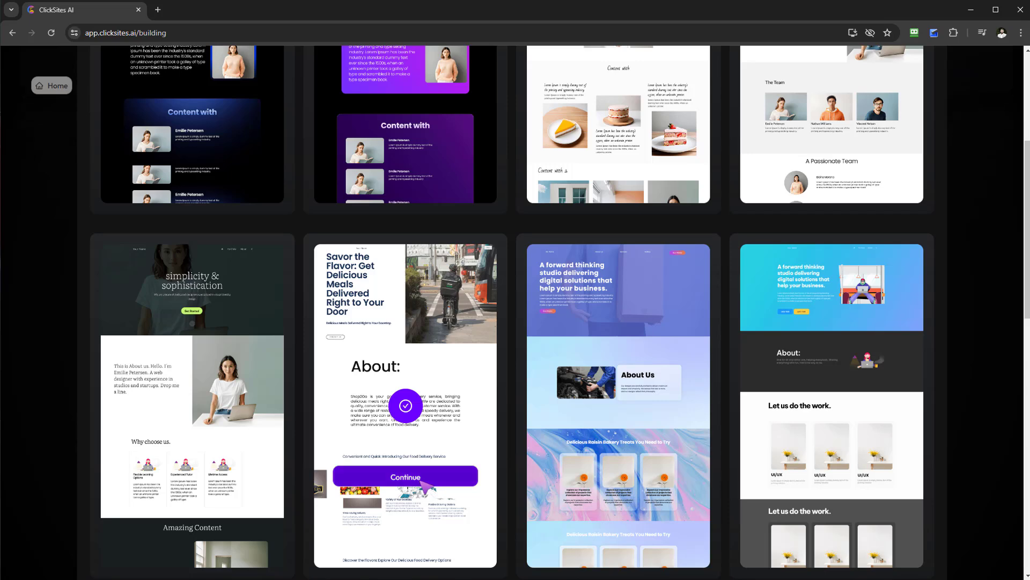
{"action": "scroll", "coordinate": [794, 236], "scroll_direction": "up", "scroll_amount": 5}
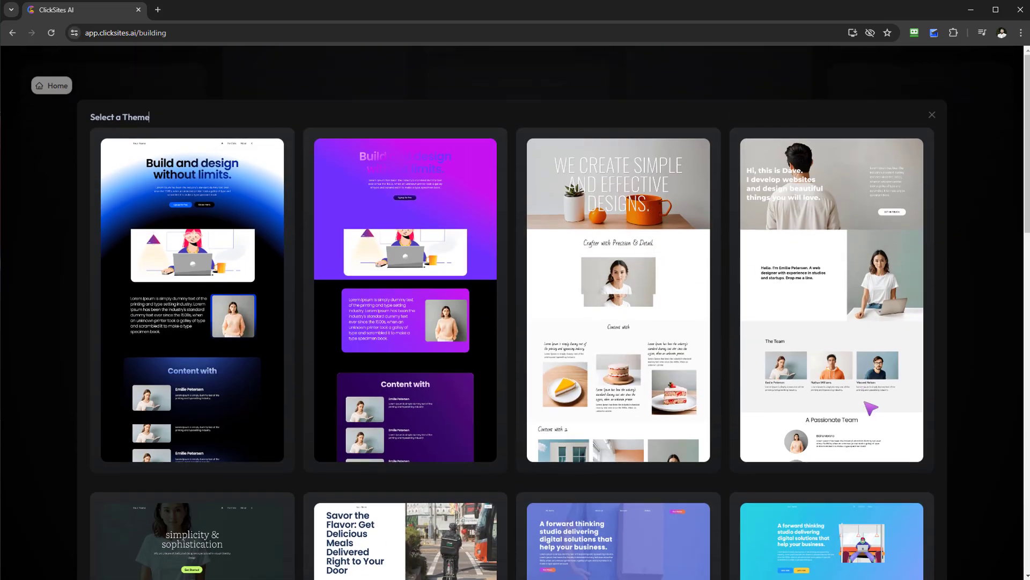
{"action": "scroll", "coordinate": [843, 325], "scroll_direction": "down", "scroll_amount": 5}
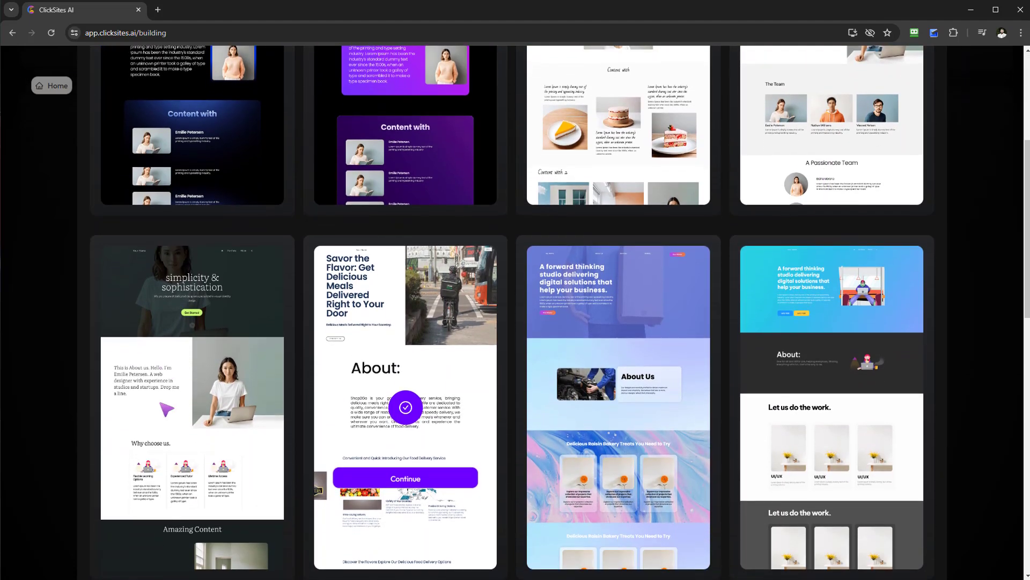
{"action": "left_click", "coordinate": [166, 409]}
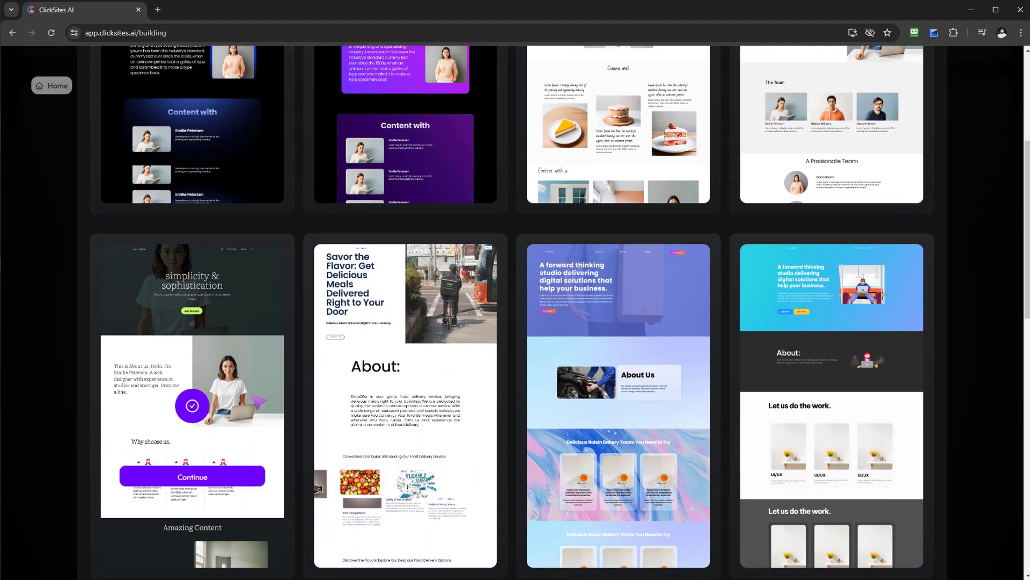
{"action": "scroll", "coordinate": [395, 402], "scroll_direction": "down", "scroll_amount": 2}
{"action": "scroll", "coordinate": [395, 403], "scroll_direction": "up", "scroll_amount": 3}
{"action": "left_click", "coordinate": [394, 403]}
{"action": "scroll", "coordinate": [397, 405], "scroll_direction": "up", "scroll_amount": 2}
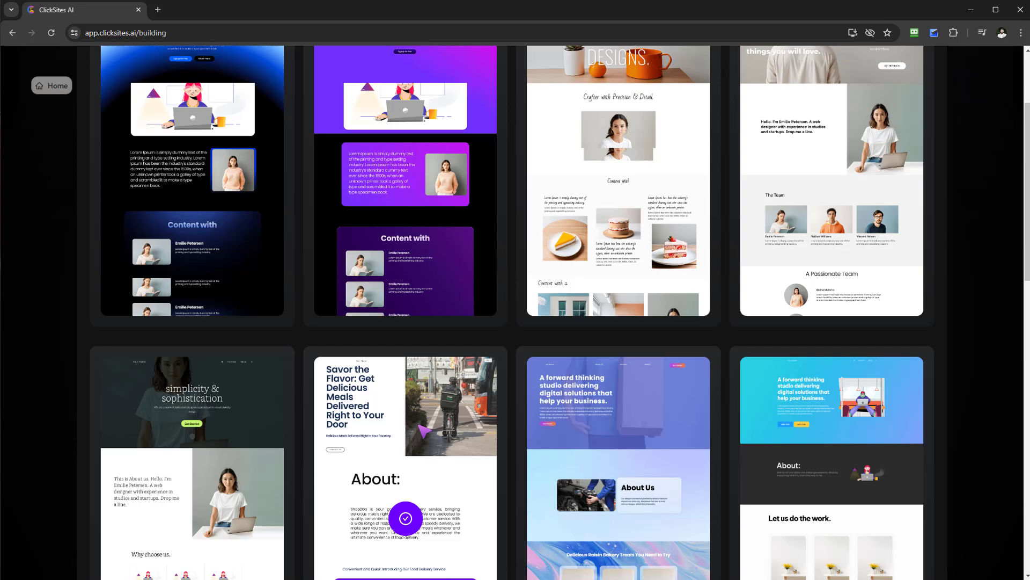
{"action": "scroll", "coordinate": [690, 414], "scroll_direction": "up", "scroll_amount": 3}
{"action": "scroll", "coordinate": [426, 506], "scroll_direction": "down", "scroll_amount": 7}
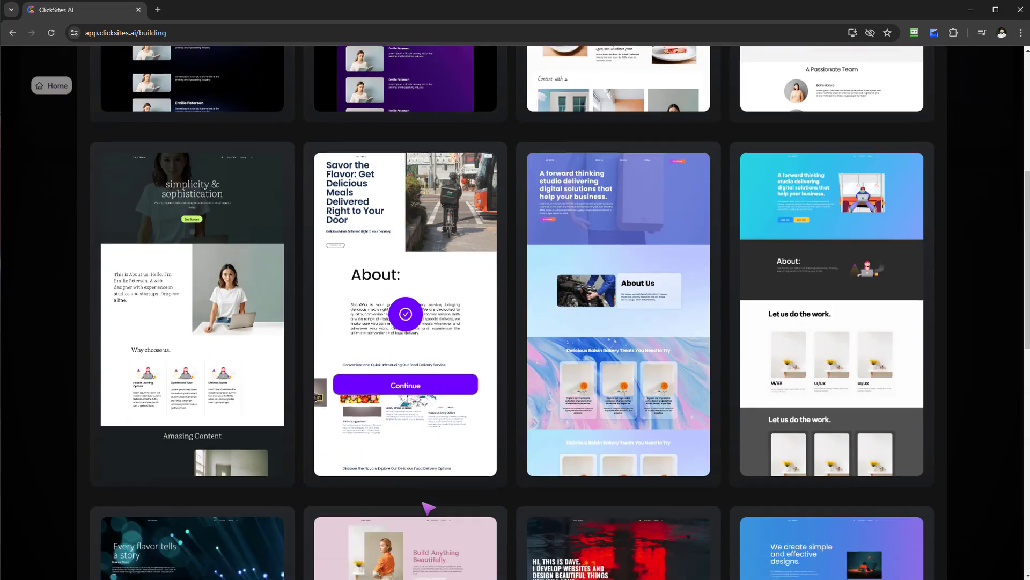
{"action": "left_click", "coordinate": [428, 290]}
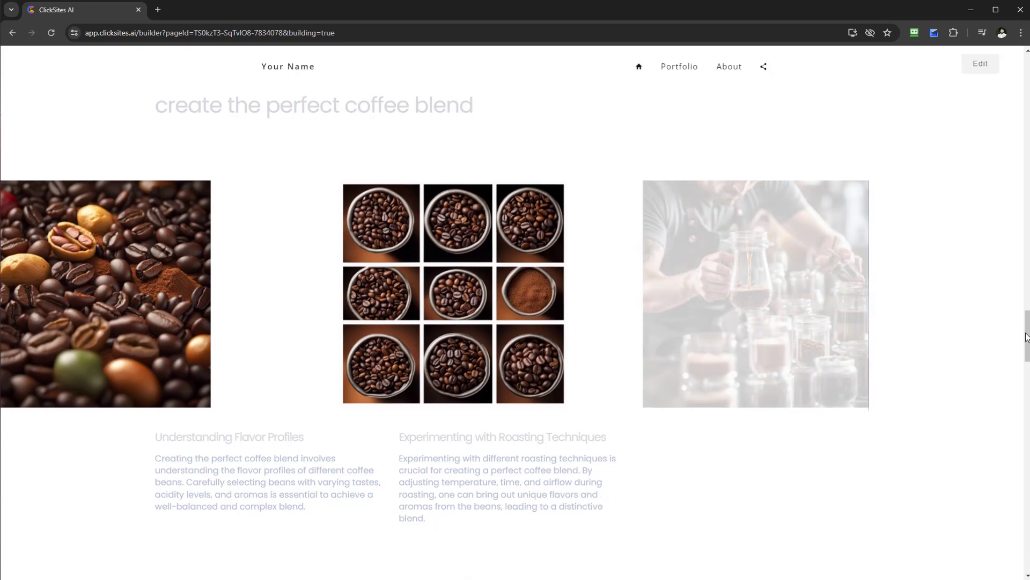
{"action": "left_click_drag", "start_coordinate": [1027, 344], "coordinate": [1001, 82]}
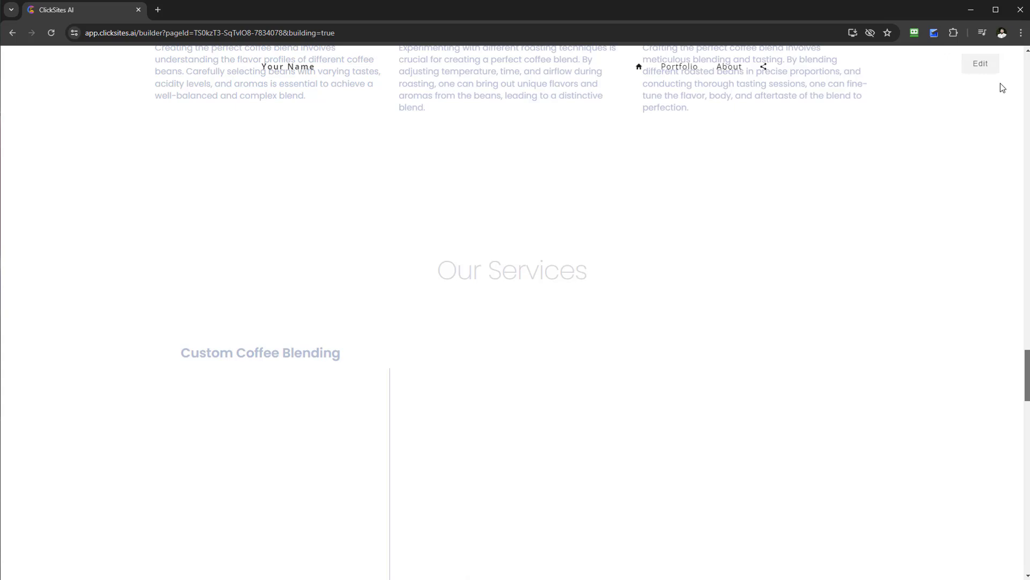
{"action": "left_click", "coordinate": [660, 70]}
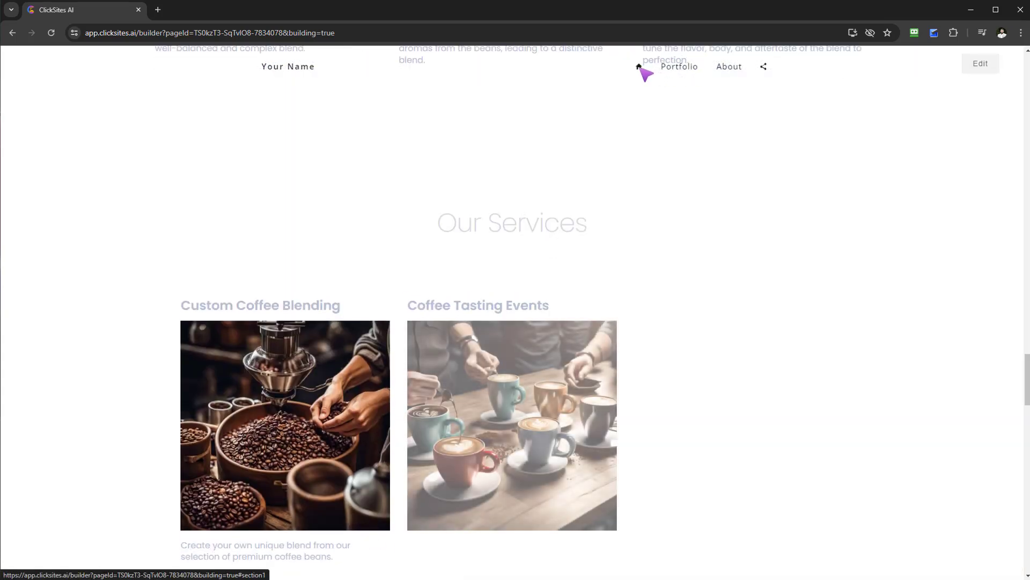